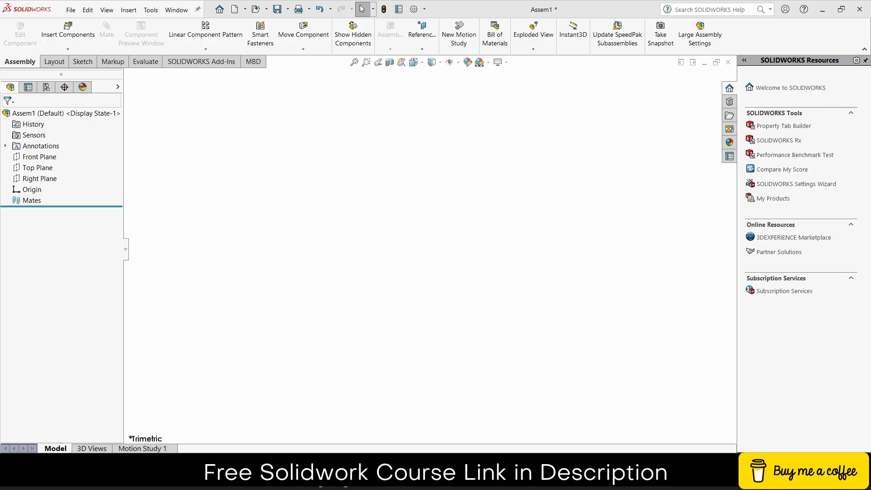
# - Add in the Toolbox from the Design Library and browse to ANSI Metric, Power Transmission, Gears
pyautogui.click(726, 102)
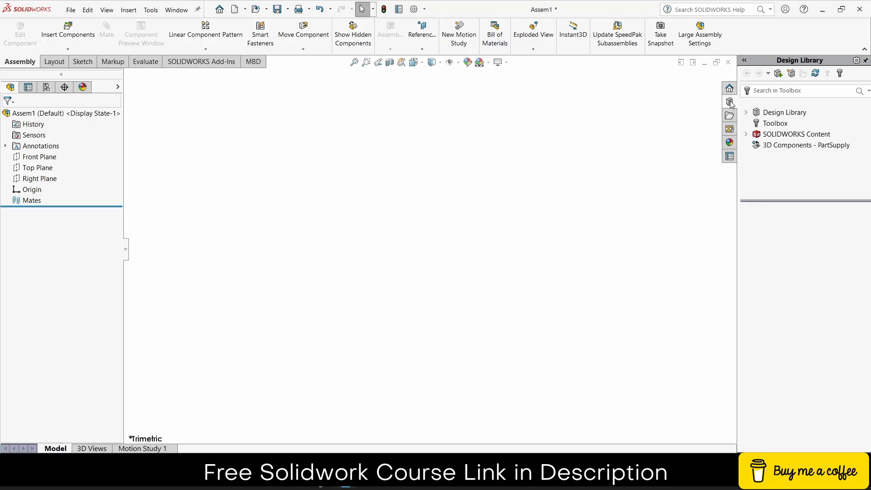
pyautogui.click(769, 124)
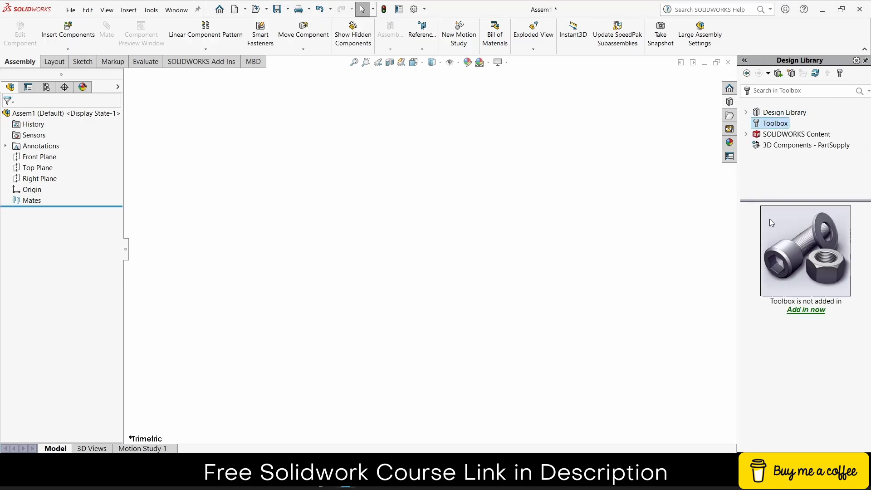
pyautogui.click(804, 310)
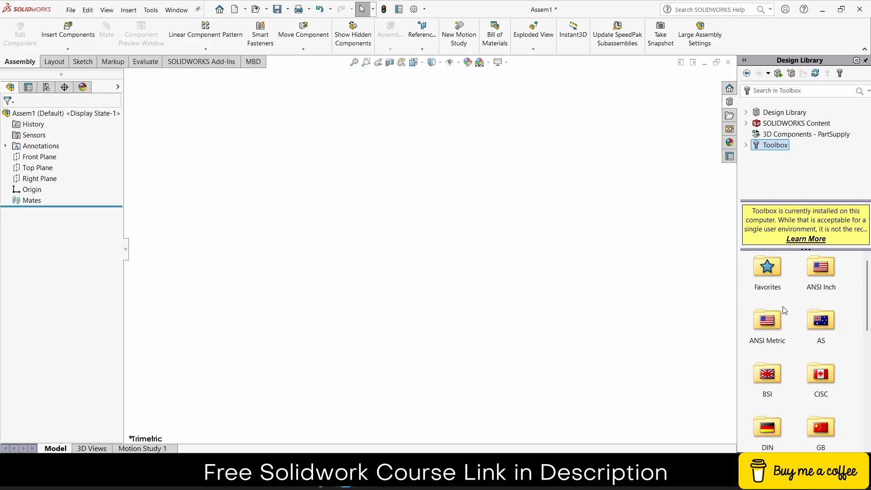
pyautogui.doubleClick(768, 320)
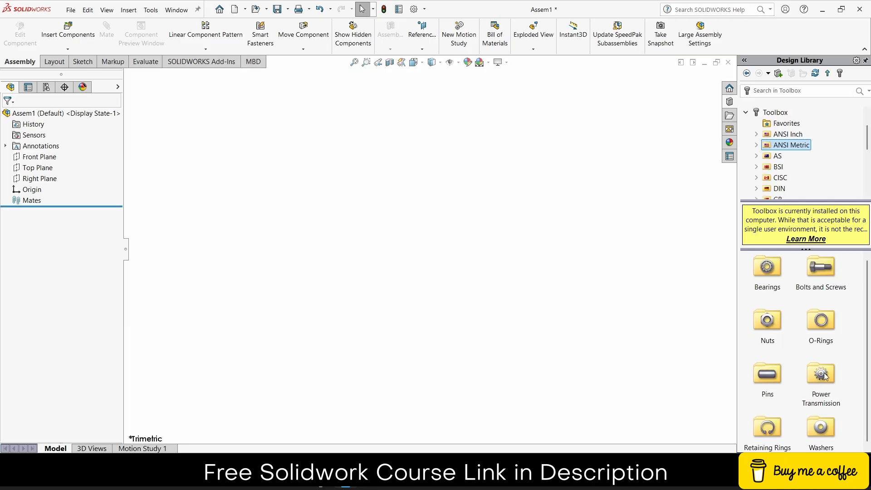
pyautogui.doubleClick(821, 374)
pyautogui.doubleClick(777, 267)
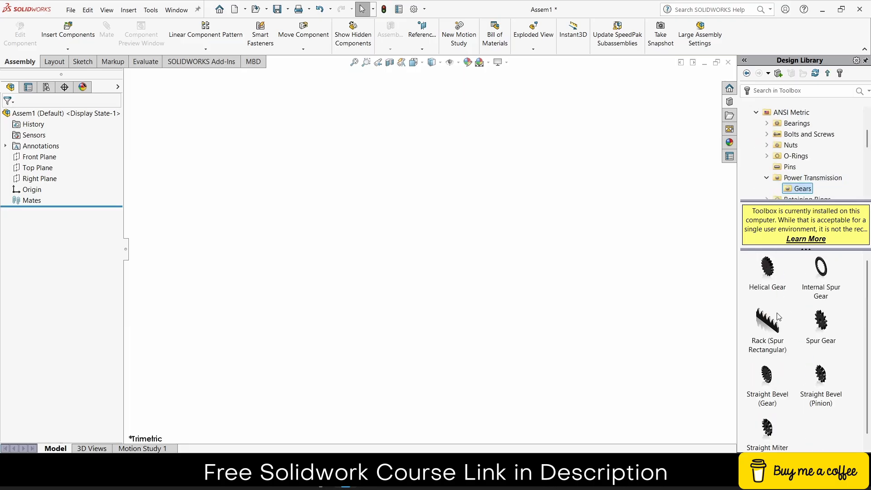
# - Insert one Rack (Spur Rectangular) with module 1, pressure angle 20, face width 10, pitch height 5 and length 80
pyautogui.moveTo(784, 323); pyautogui.dragTo(462, 305)
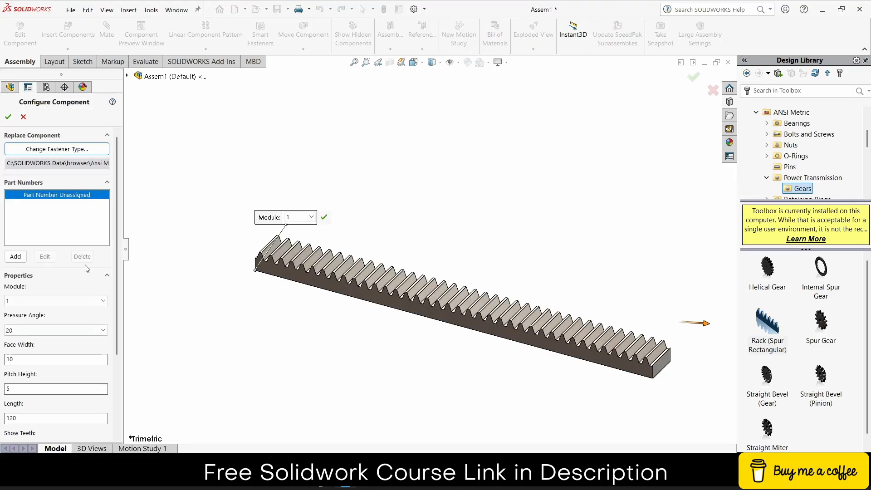
pyautogui.moveTo(116, 241); pyautogui.dragTo(116, 297)
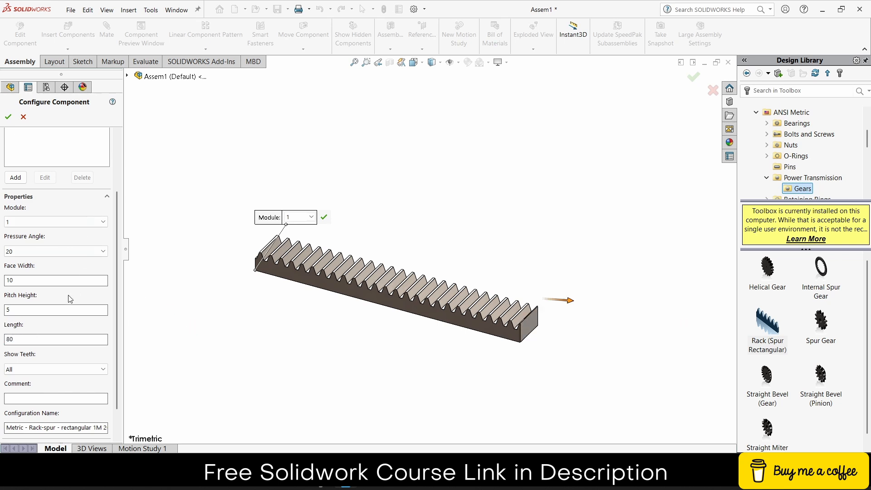
pyautogui.click(8, 117)
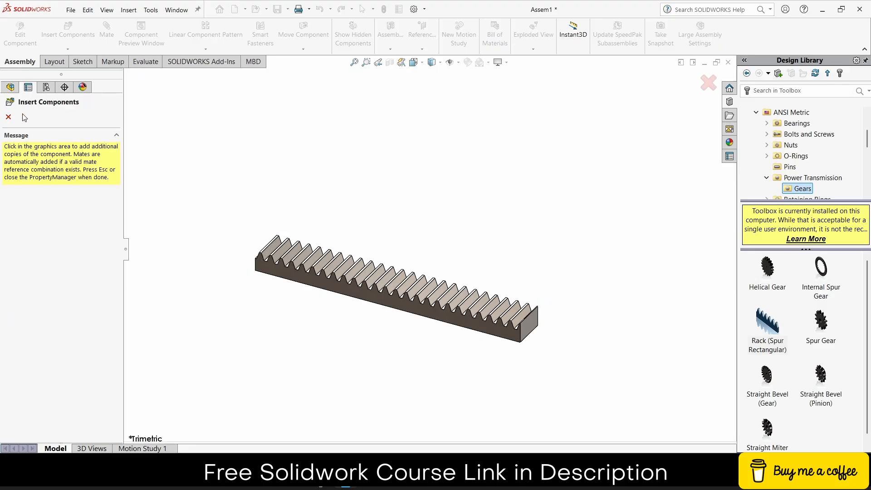
pyautogui.click(9, 116)
# - Insert one Spur Gear above the rack with module 1, 20 teeth, pressure angle 20, face width 10 and shaft diameter 5
pyautogui.moveTo(821, 321); pyautogui.dragTo(408, 226)
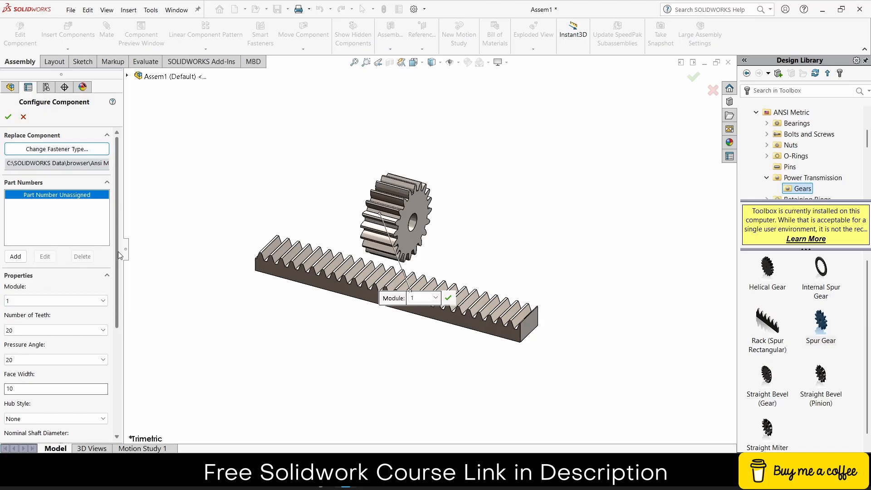
pyautogui.moveTo(118, 251); pyautogui.dragTo(110, 292)
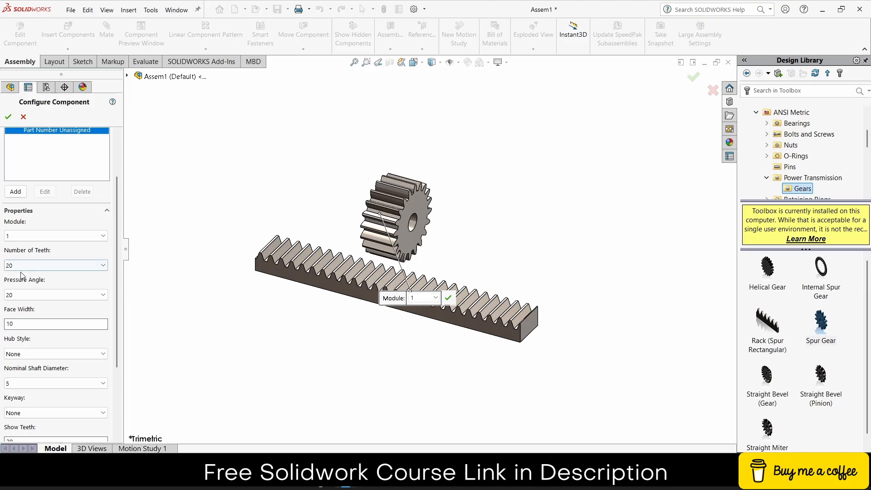
pyautogui.click(8, 117)
pyautogui.click(9, 117)
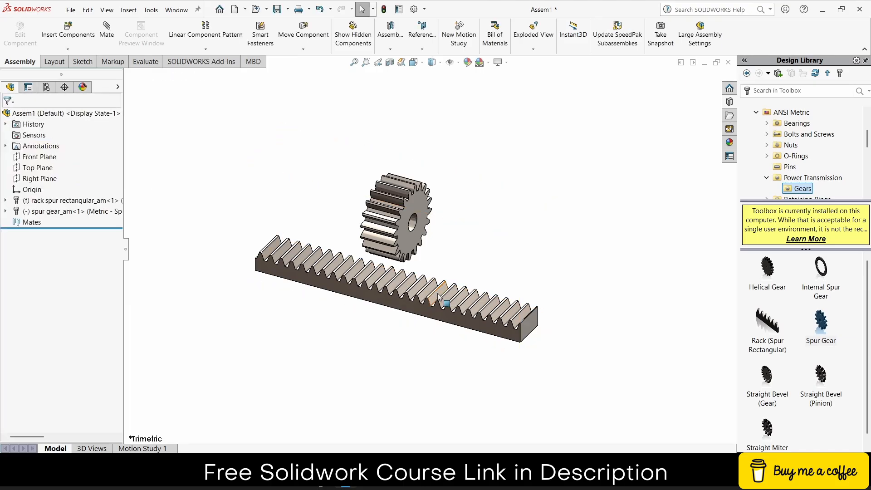
# - Float the fixed rack component and move it slightly along under the gear
pyautogui.moveTo(431, 290); pyautogui.dragTo(491, 264, button='middle')
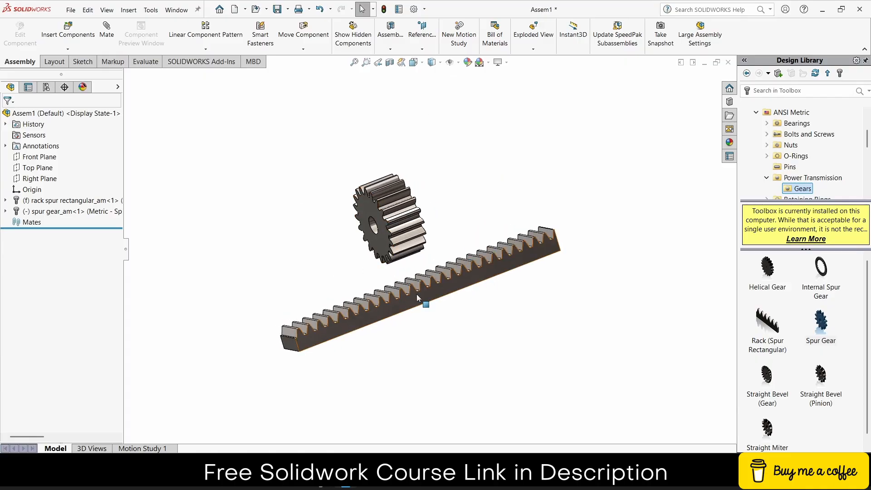
pyautogui.moveTo(428, 290); pyautogui.dragTo(450, 291)
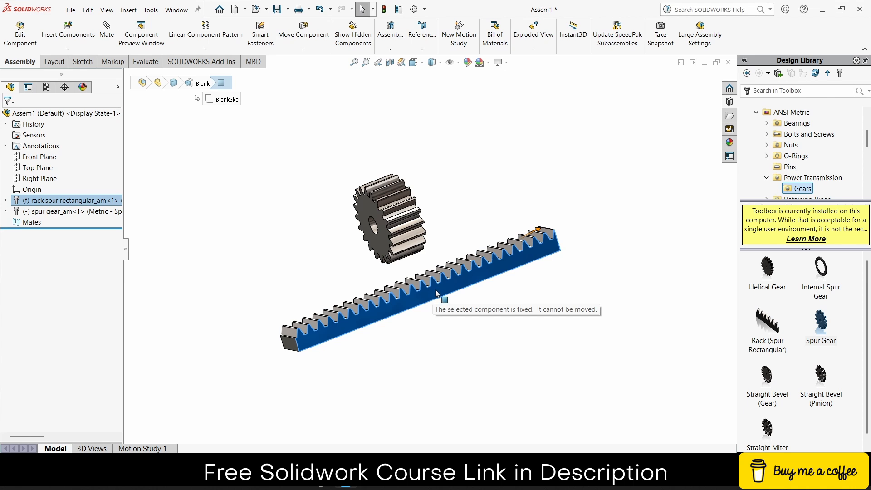
pyautogui.rightClick(438, 293)
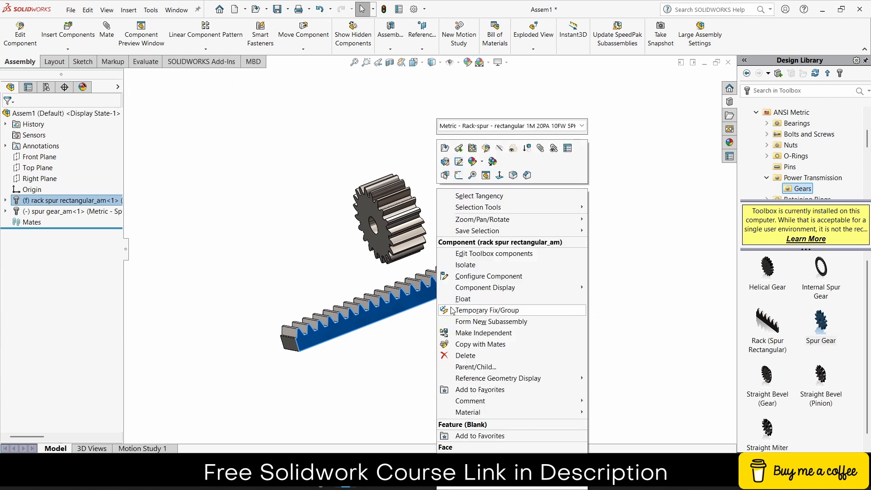
pyautogui.click(454, 298)
pyautogui.moveTo(405, 300); pyautogui.dragTo(442, 275)
pyautogui.click(496, 188)
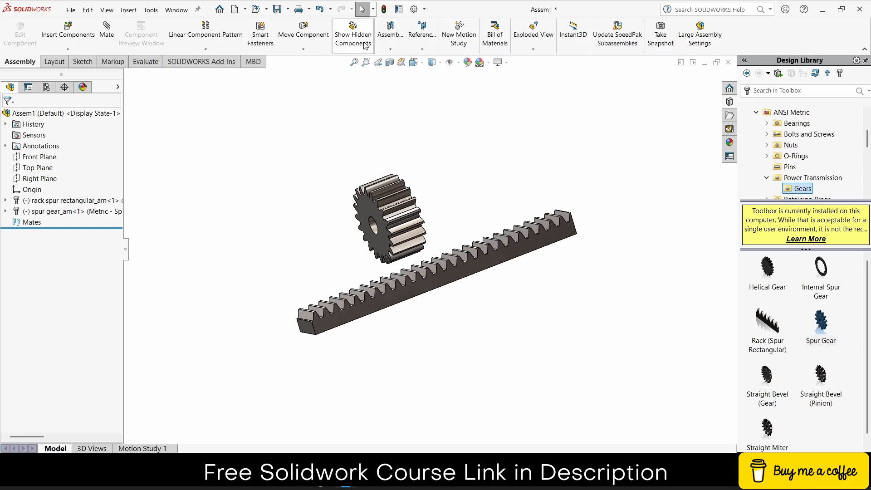
# - Rotate the spur gear component freely so its flat face turns roughly parallel to the rack's long side
pyautogui.click(303, 49)
pyautogui.click(327, 70)
pyautogui.moveTo(359, 236); pyautogui.dragTo(301, 259)
pyautogui.click(8, 117)
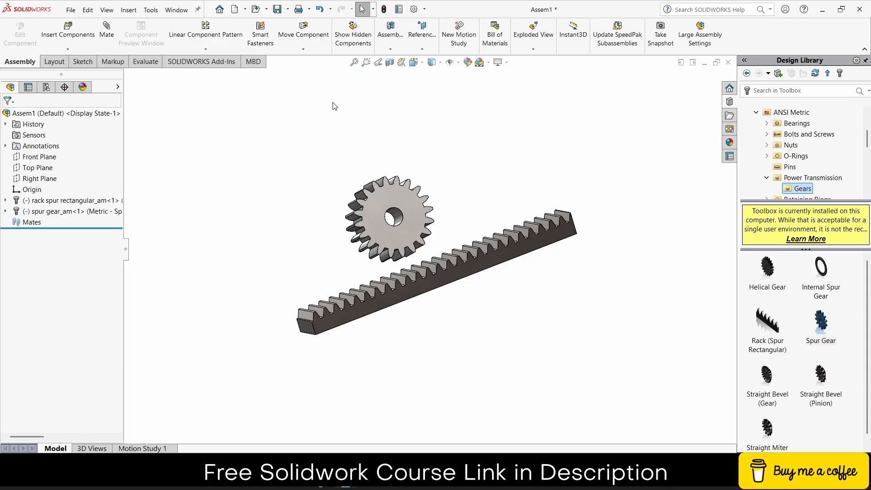
# - Show the temporary axes and mate the spur gear's axis coincident with the assembly's Top Plane
pyautogui.click(460, 64)
pyautogui.click(463, 89)
pyautogui.moveTo(517, 129); pyautogui.dragTo(487, 176, button='middle')
pyautogui.click(108, 37)
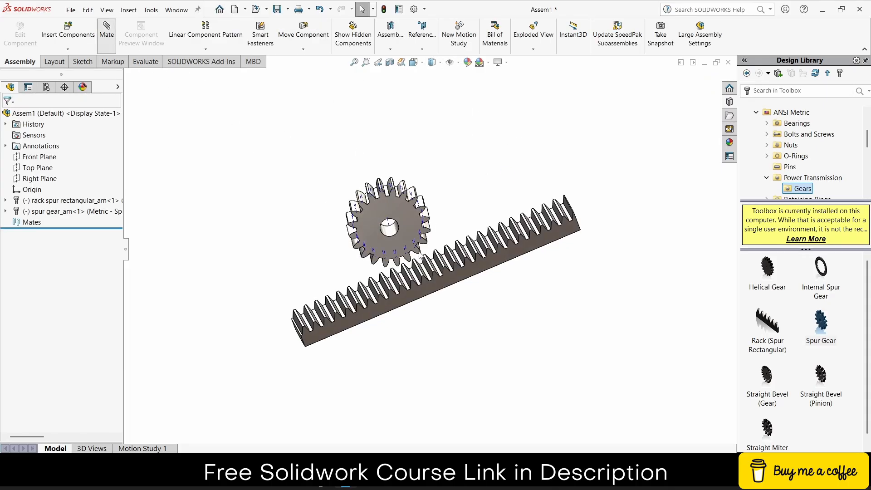
pyautogui.scroll(-2, 420, 255)
pyautogui.click(383, 221)
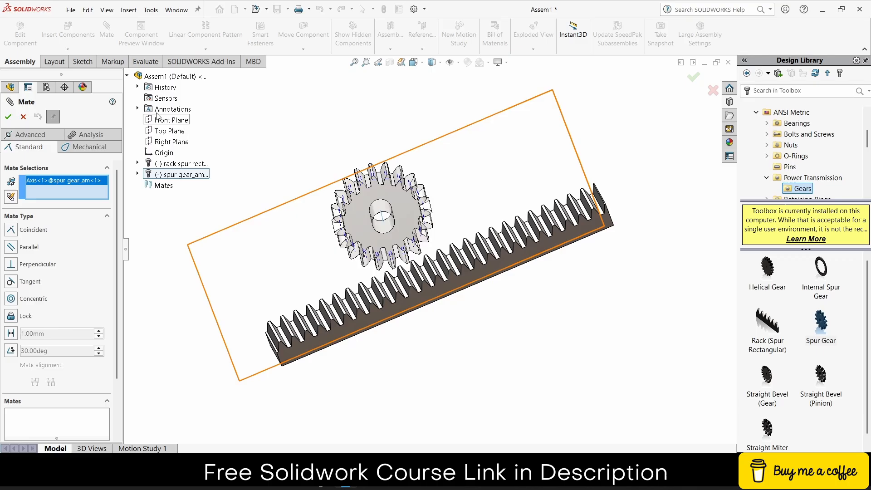
pyautogui.click(174, 130)
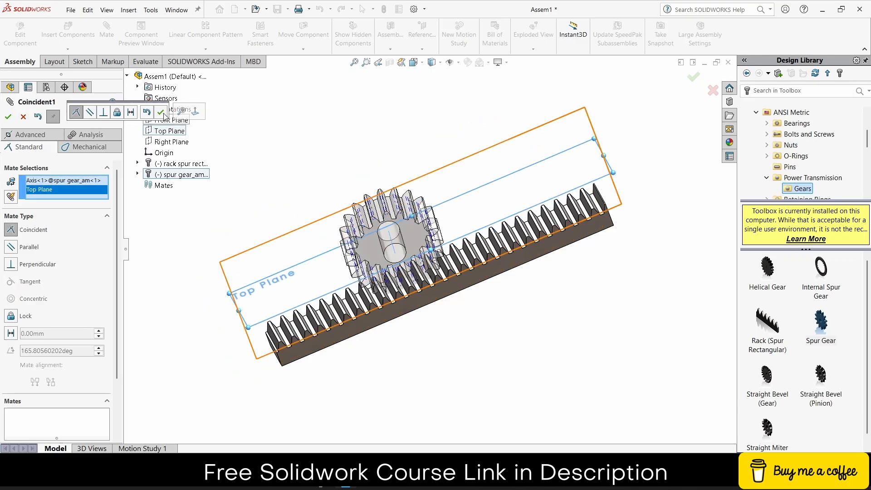
pyautogui.click(161, 113)
# - Mate the spur gear's flat side face coincident with the assembly's Front Plane
pyautogui.hotkey('ctrl', '1')
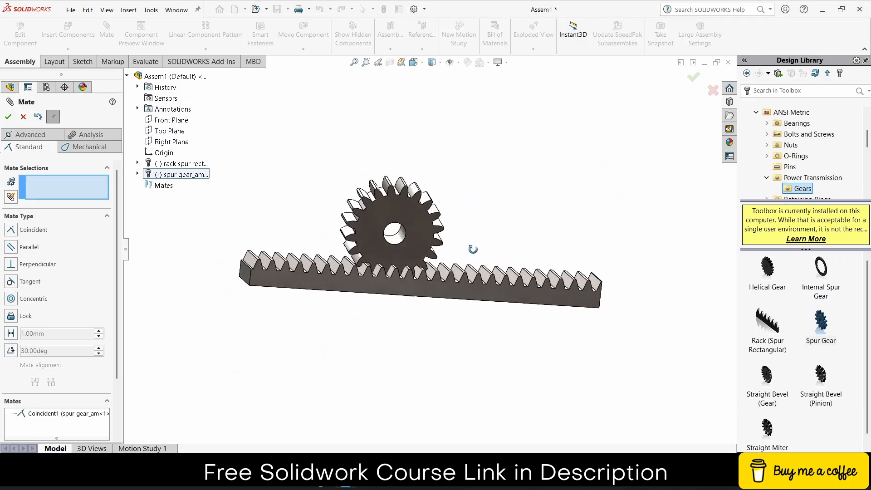
pyautogui.scroll(-3, 377, 279)
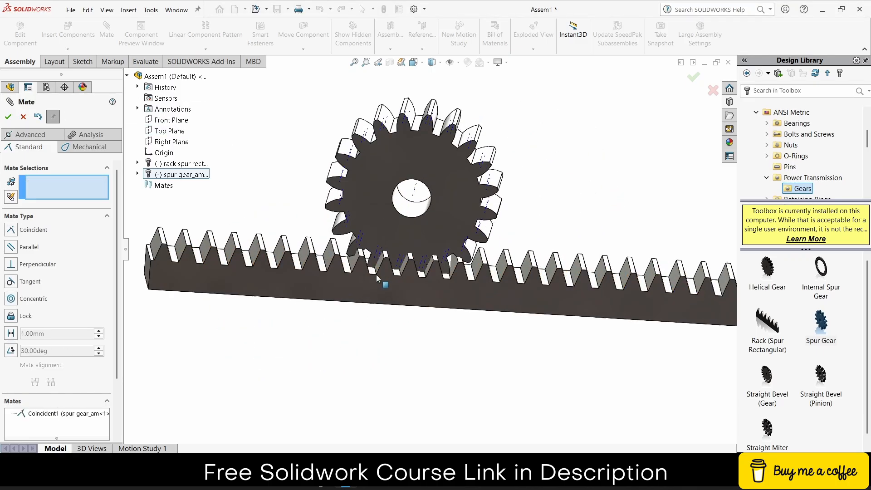
pyautogui.click(406, 219)
pyautogui.click(167, 120)
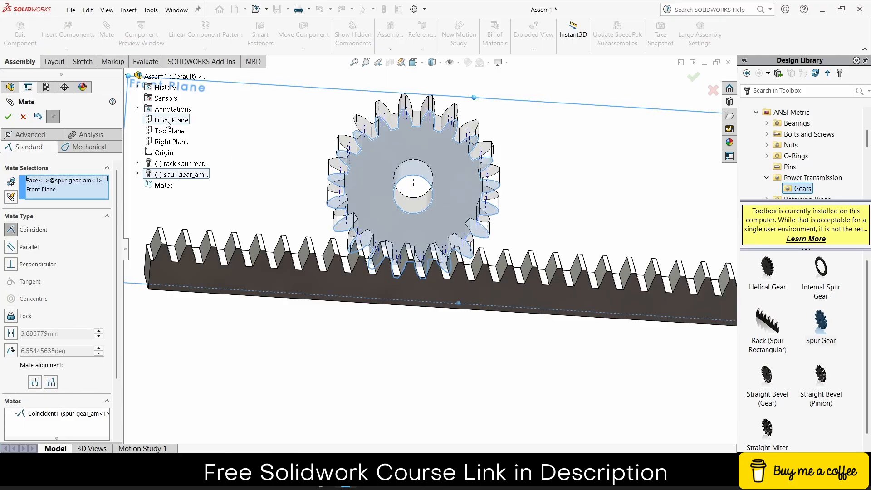
pyautogui.click(163, 108)
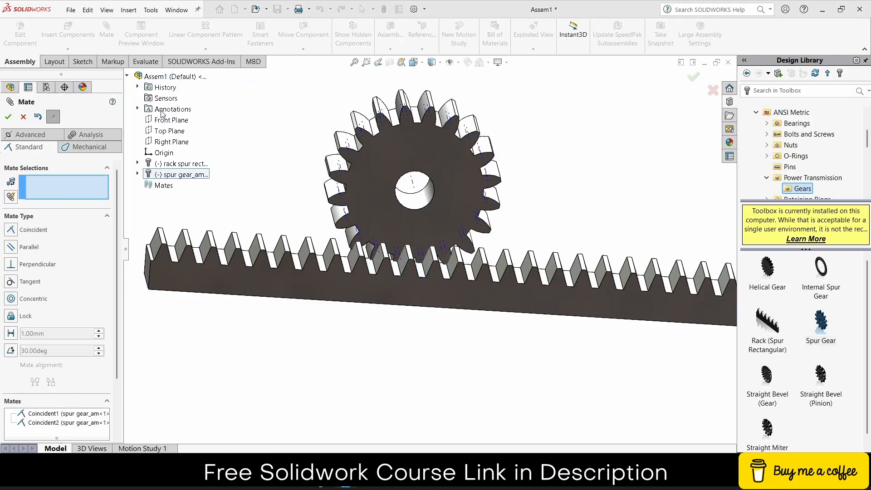
# - Mate the rack's long side face coincident with the gear's side face and lower the rack beneath the gear
pyautogui.click(429, 295)
pyautogui.click(431, 221)
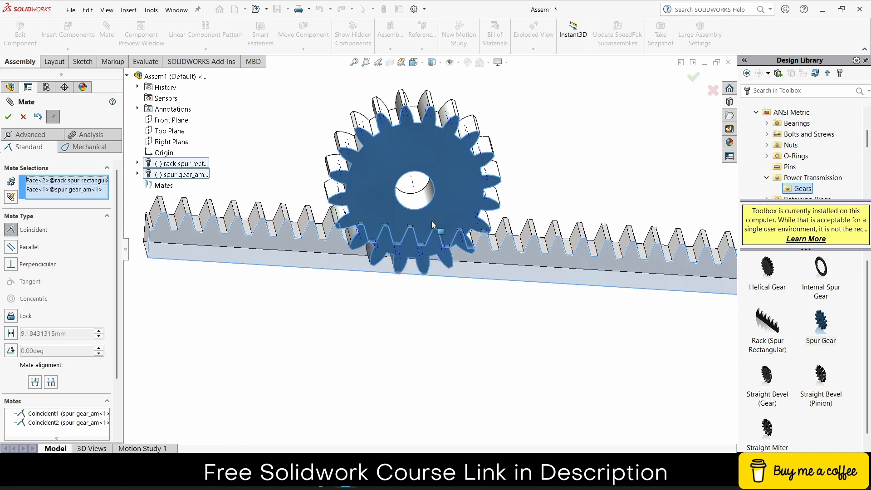
pyautogui.click(568, 206)
pyautogui.moveTo(477, 263); pyautogui.dragTo(476, 318)
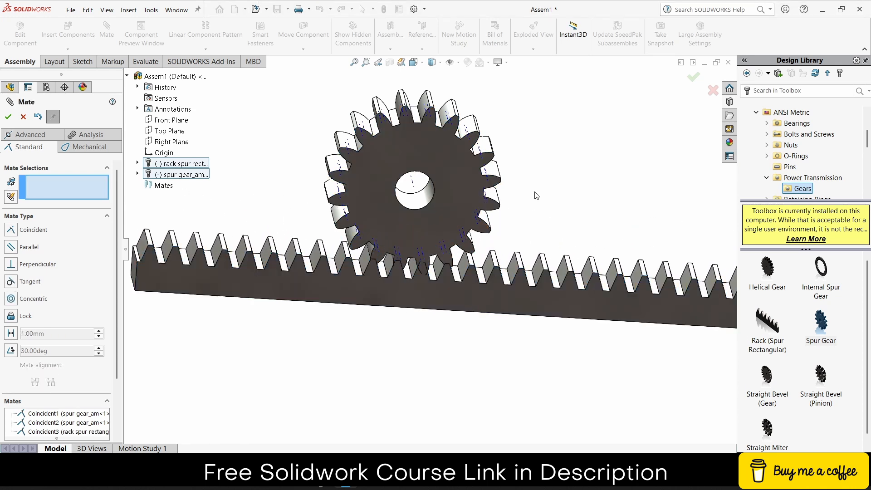
# - Set up a distance mate of 10.54 mm between a rack tooth-root face and the Top Plane
pyautogui.scroll(-4, 409, 255)
pyautogui.click(410, 277)
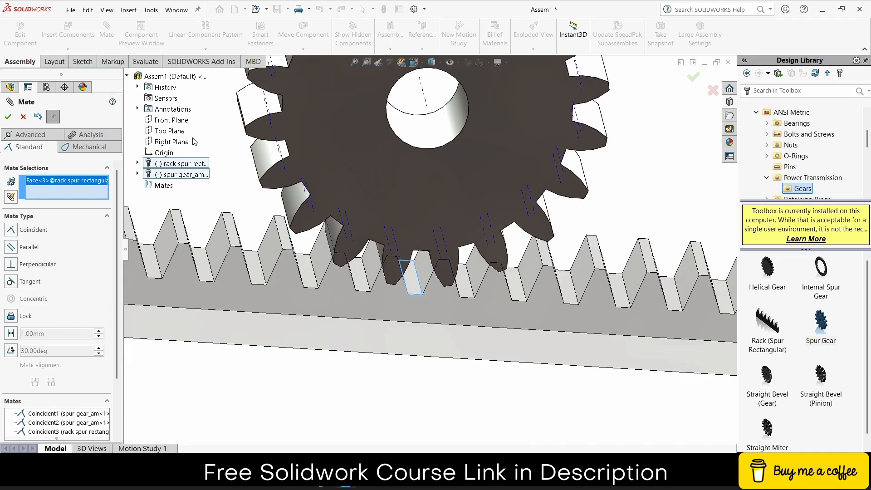
pyautogui.click(170, 131)
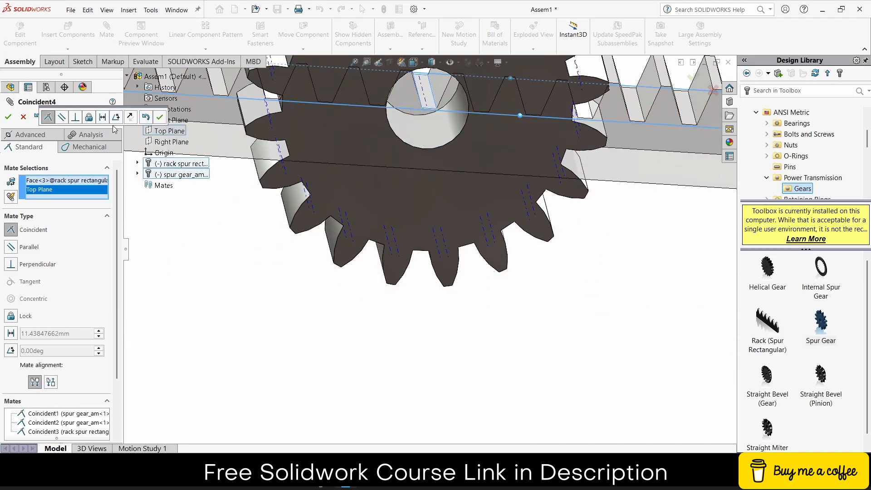
pyautogui.click(104, 118)
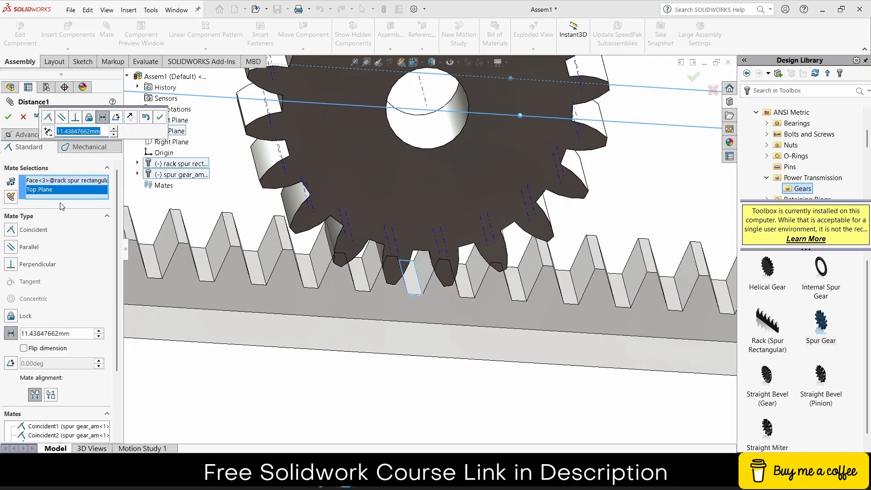
pyautogui.write('10+.')
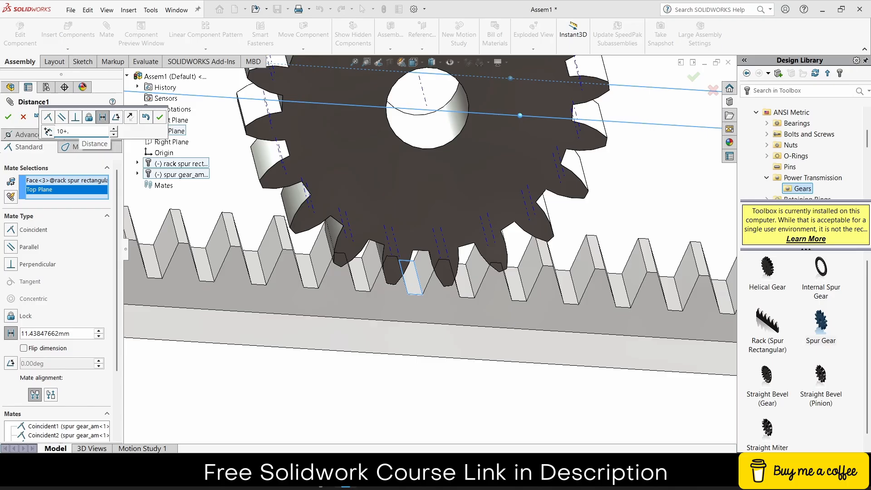
pyautogui.write('54')
pyautogui.press('Return')
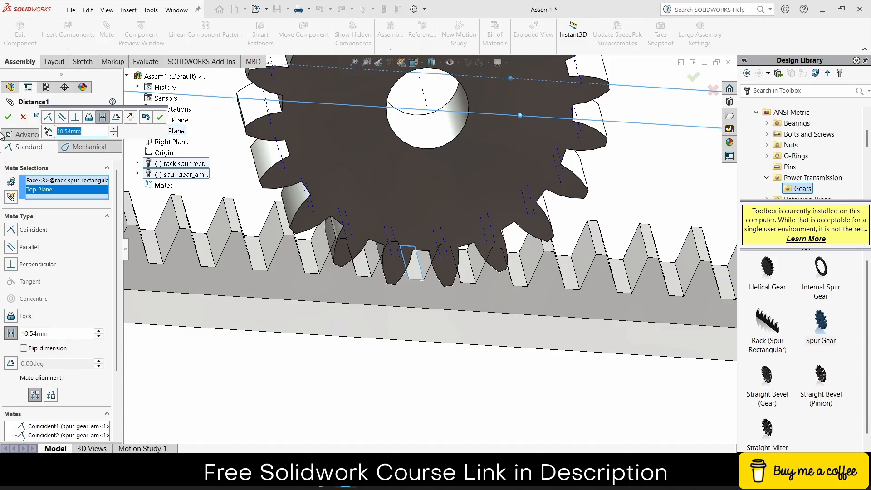
# - Set the rack-to-Top-Plane distance to 11.08 mm, then add the mate and finish mating
pyautogui.write('10+.54*2')
pyautogui.press('Return')
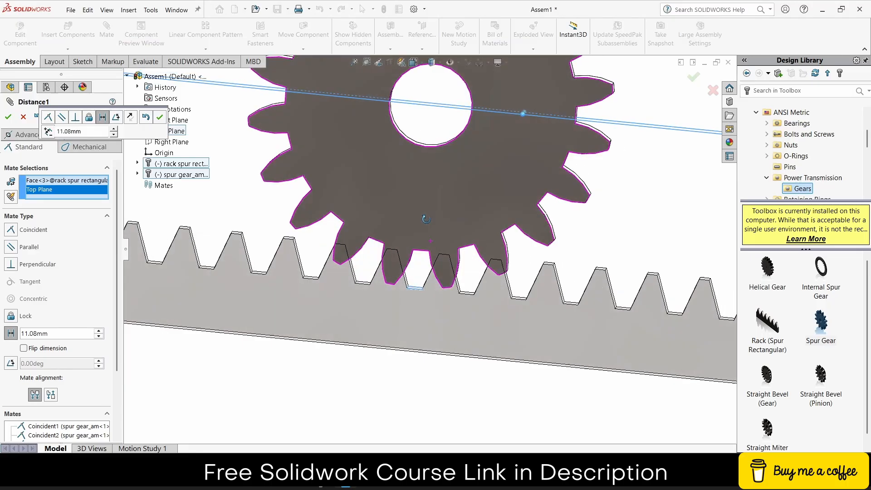
pyautogui.click(160, 118)
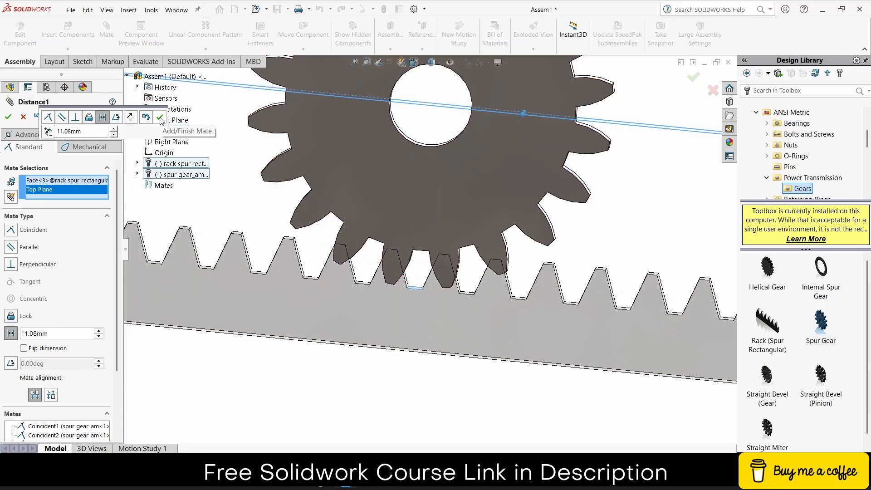
pyautogui.press('Escape')
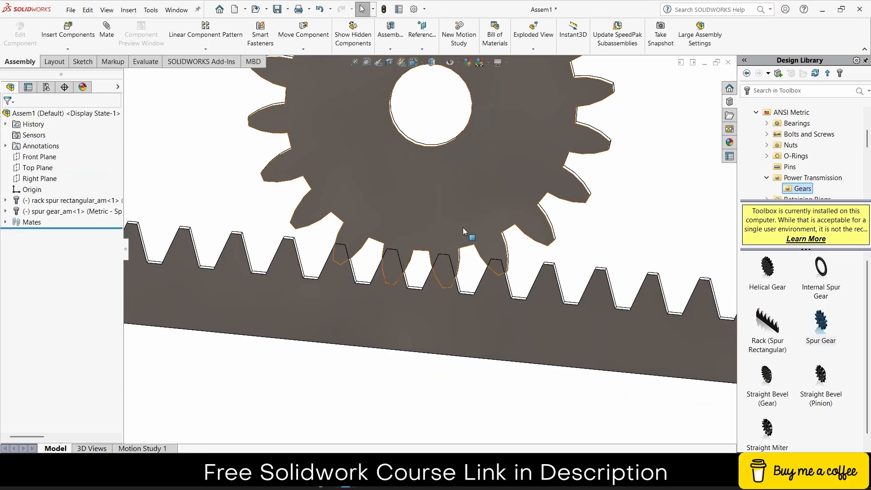
# - Turn the spur gear about its axis until its lower teeth sit in the gaps between the rack teeth
pyautogui.click(453, 210)
pyautogui.moveTo(513, 192)
pyautogui.mouseDown()
pyautogui.moveTo(528, 181)
pyautogui.moveTo(517, 193)
pyautogui.mouseUp()
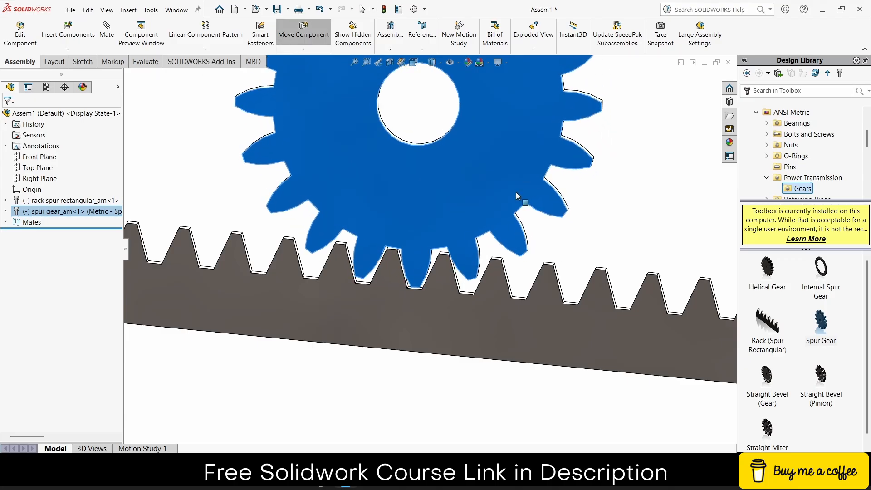
pyautogui.scroll(5, 516, 208)
pyautogui.moveTo(515, 261); pyautogui.dragTo(517, 282, button='middle')
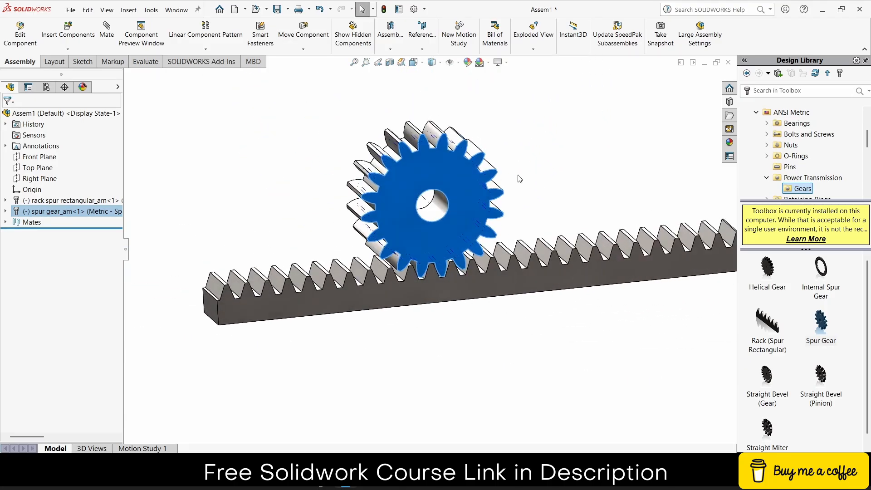
# - Fix the rectangular rack component in place so it cannot move
pyautogui.click(539, 166)
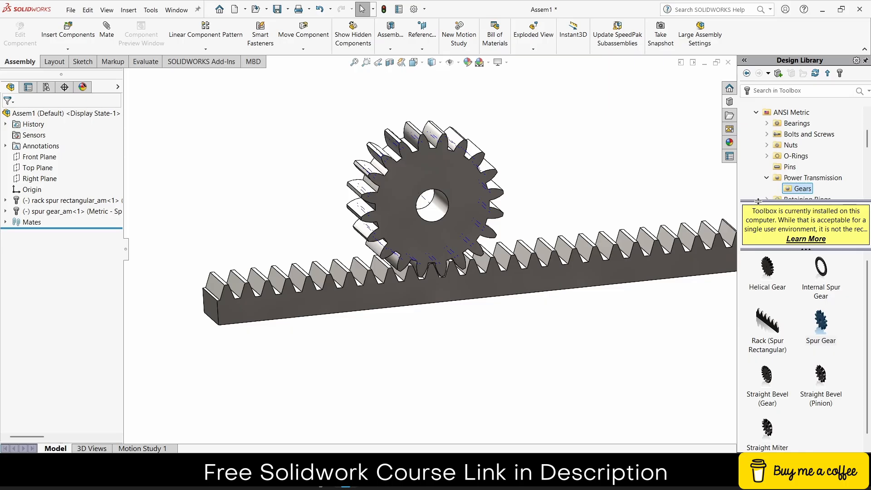
pyautogui.scroll(3, 609, 180)
pyautogui.scroll(-2, 443, 246)
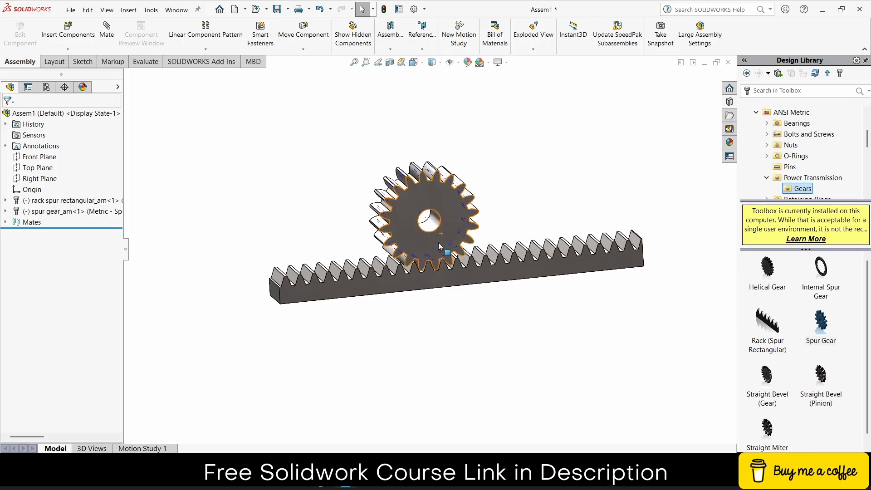
pyautogui.rightClick(332, 298)
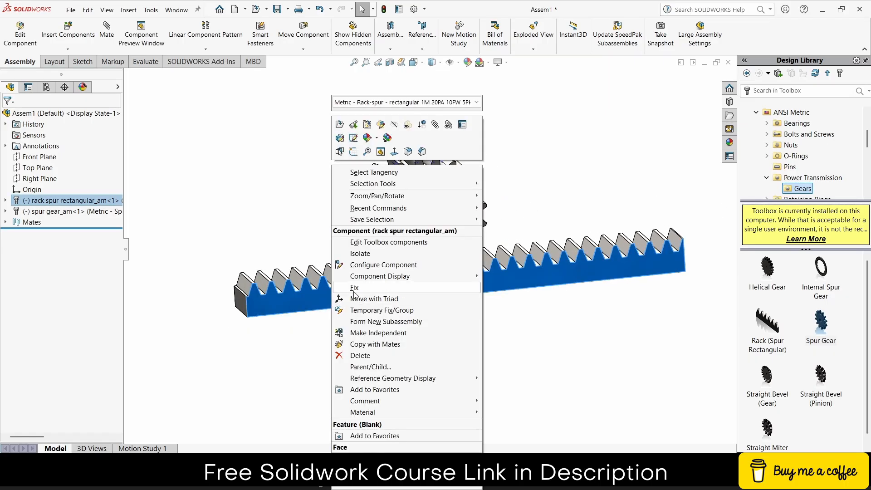
pyautogui.click(354, 293)
pyautogui.click(578, 141)
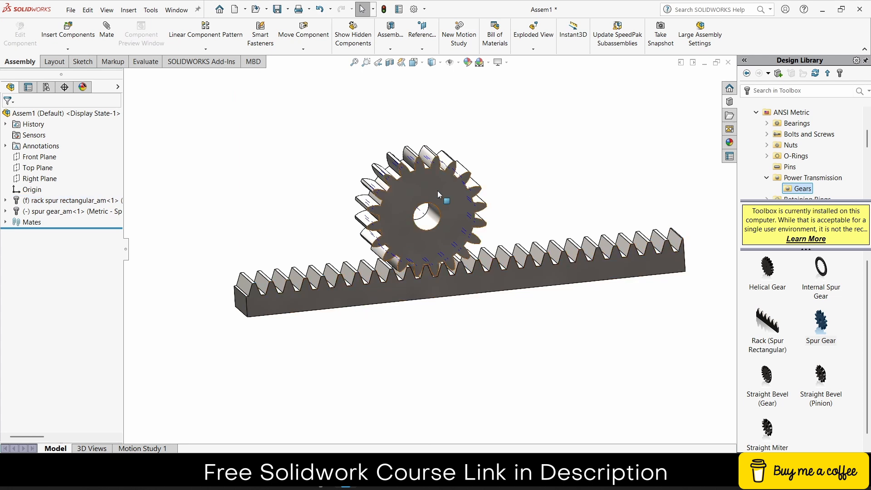
# - Move the spur gear to the rack's left end with its teeth seated in the rack gaps, and hide all item types
pyautogui.moveTo(373, 193); pyautogui.dragTo(237, 215)
pyautogui.scroll(-5, 349, 287)
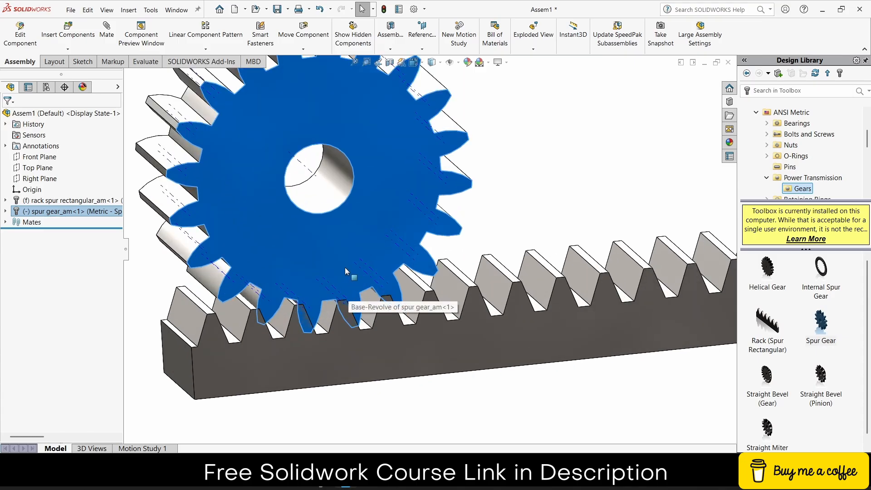
pyautogui.moveTo(323, 270); pyautogui.dragTo(294, 246)
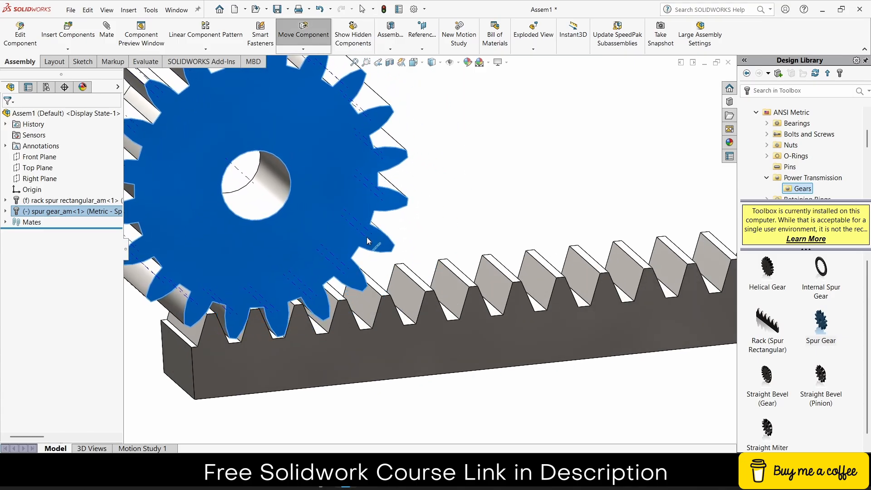
pyautogui.click(530, 176)
pyautogui.scroll(5, 532, 178)
pyautogui.moveTo(531, 180); pyautogui.dragTo(534, 187, button='middle')
pyautogui.scroll(2, 539, 188)
pyautogui.scroll(-1, 706, 223)
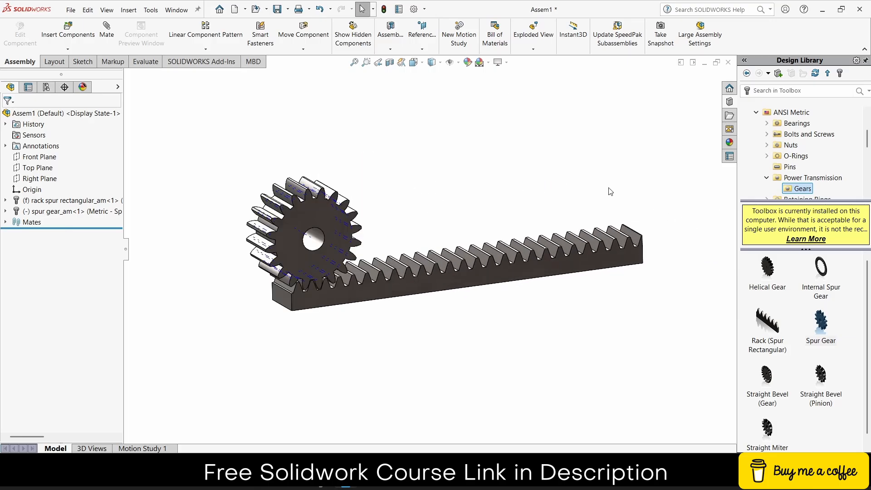
pyautogui.click(449, 62)
pyautogui.scroll(-1, 509, 170)
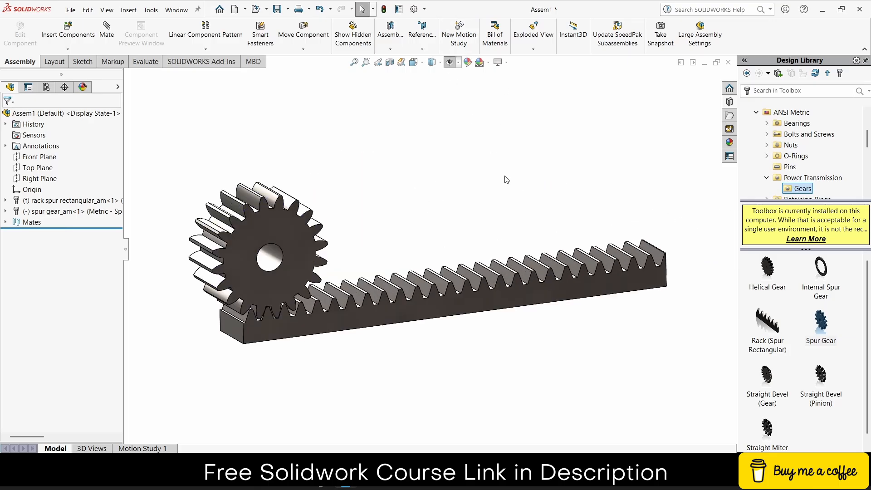
# - Enable the SOLIDWORKS Motion add-in and set Motion Study 1 to the Motion Analysis type
pyautogui.click(200, 62)
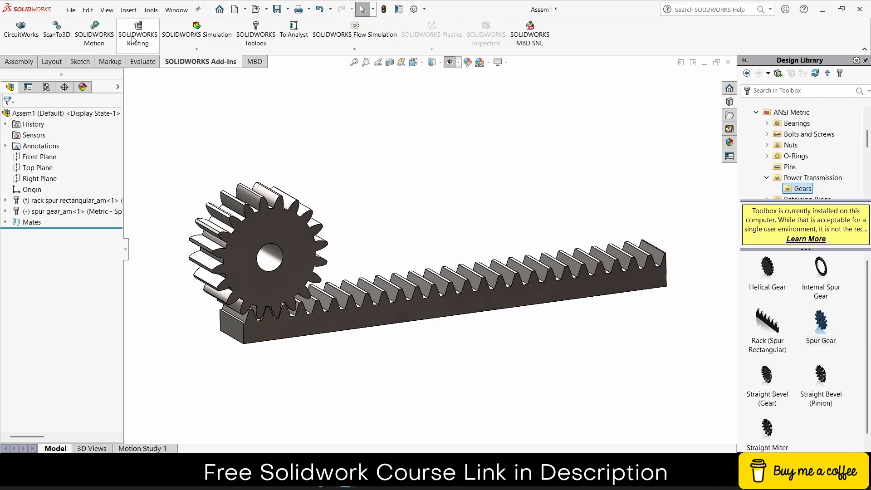
pyautogui.click(97, 39)
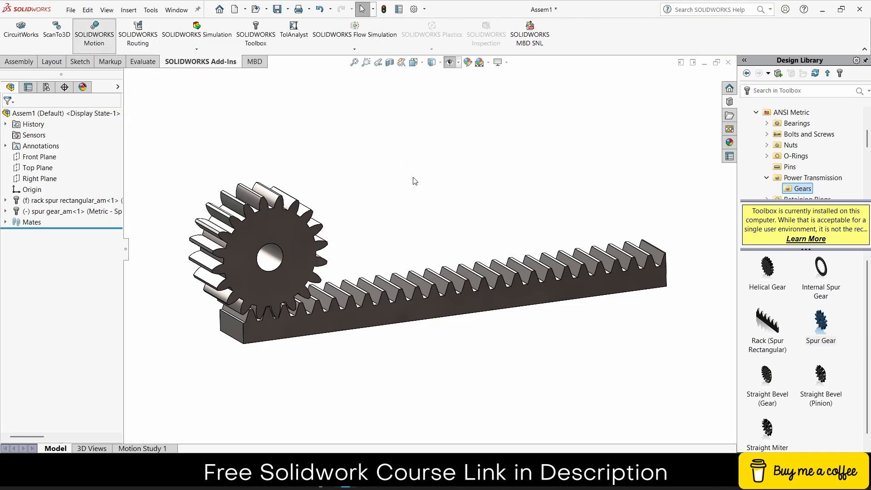
pyautogui.click(159, 448)
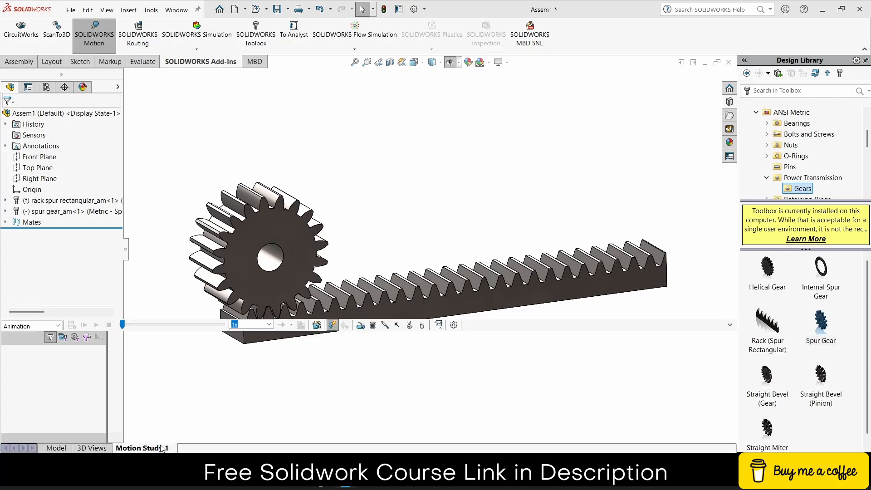
pyautogui.click(43, 325)
pyautogui.click(48, 356)
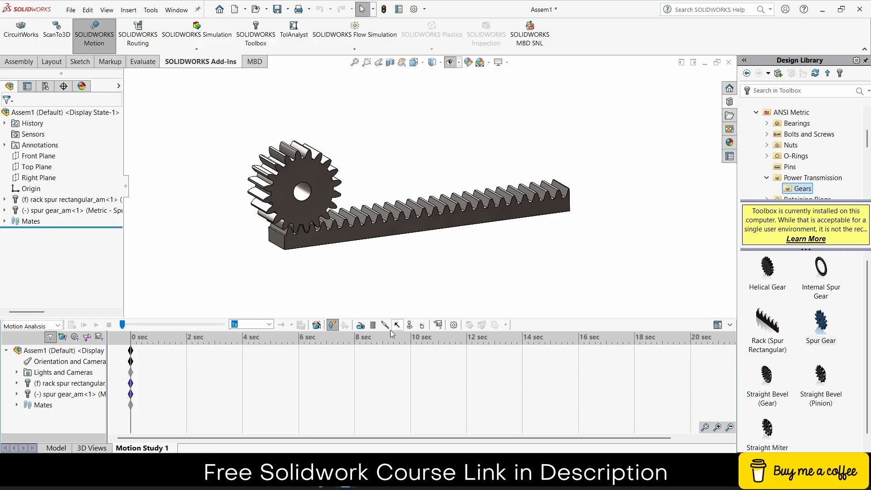
# - Add a solid body contact using contact groups, with the spur gear in one group and the rack in the other
pyautogui.click(410, 325)
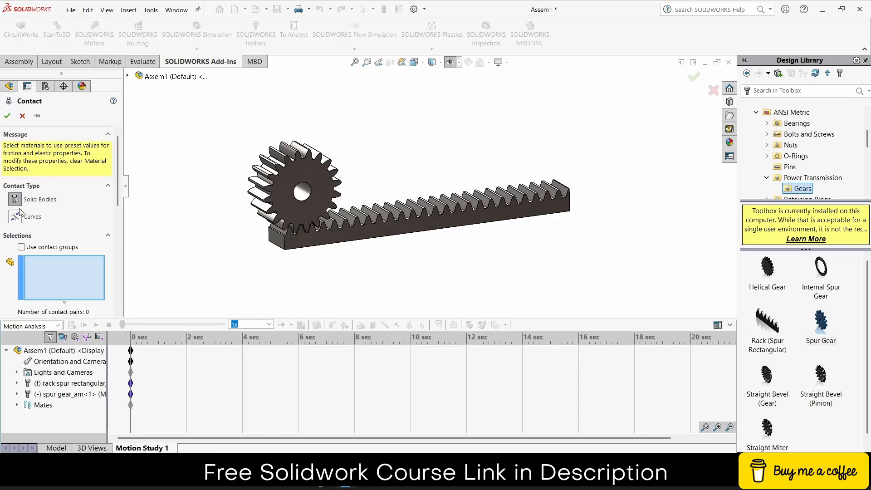
pyautogui.scroll(-3, 116, 184)
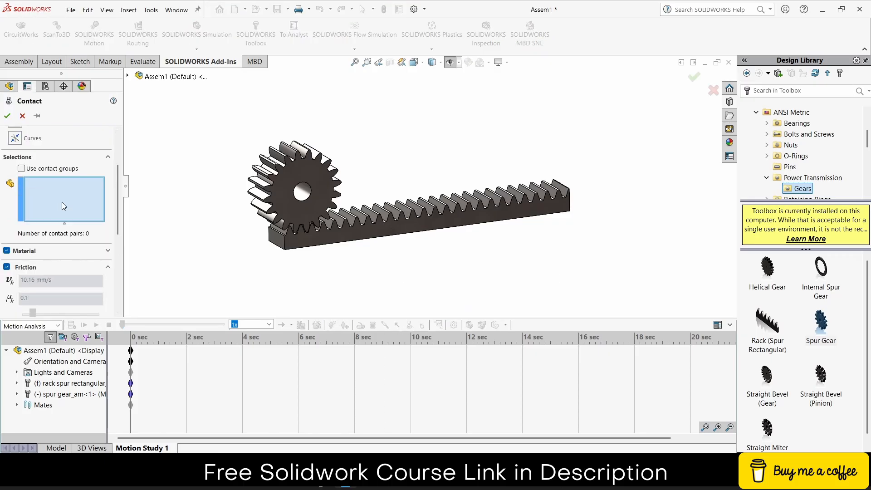
pyautogui.click(21, 168)
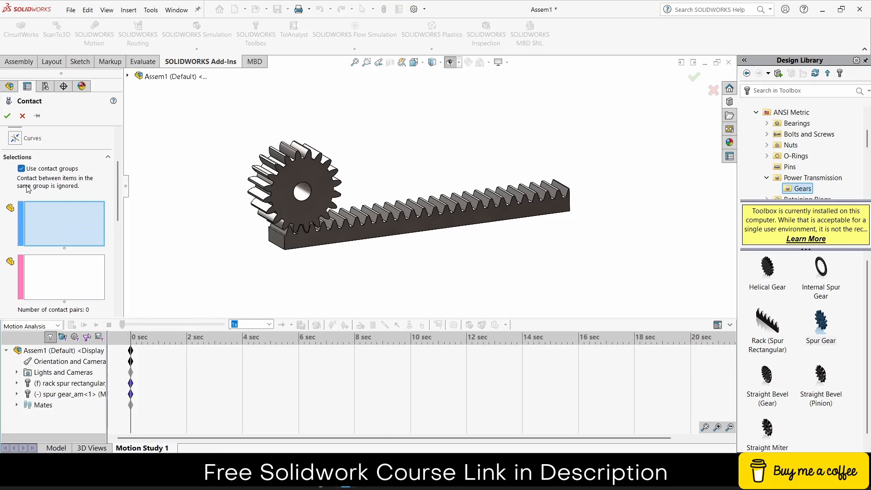
pyautogui.click(276, 193)
pyautogui.click(276, 245)
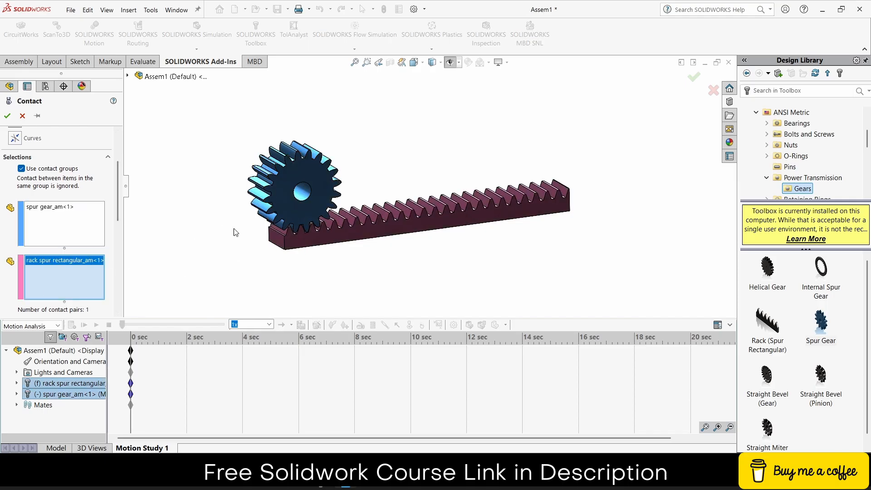
pyautogui.click(4, 116)
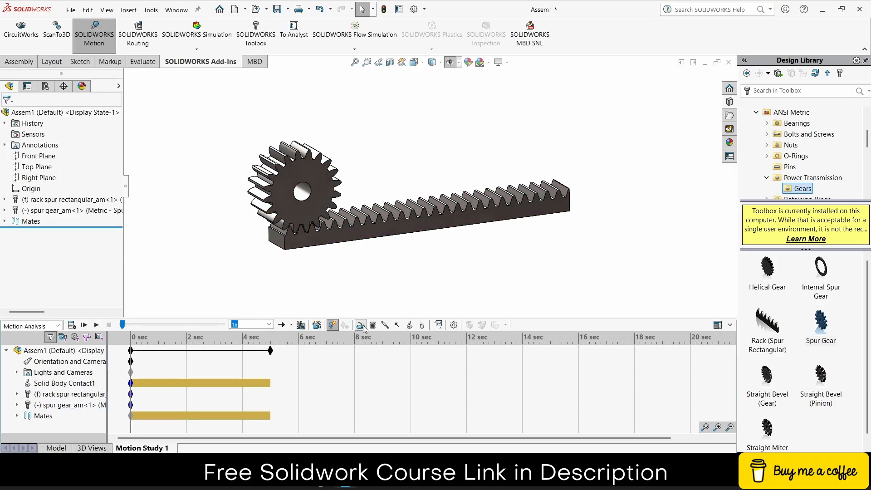
# - Add a rotary motor on the spur gear's bore face with a Distance motion of 360 degrees
pyautogui.click(361, 325)
pyautogui.click(313, 194)
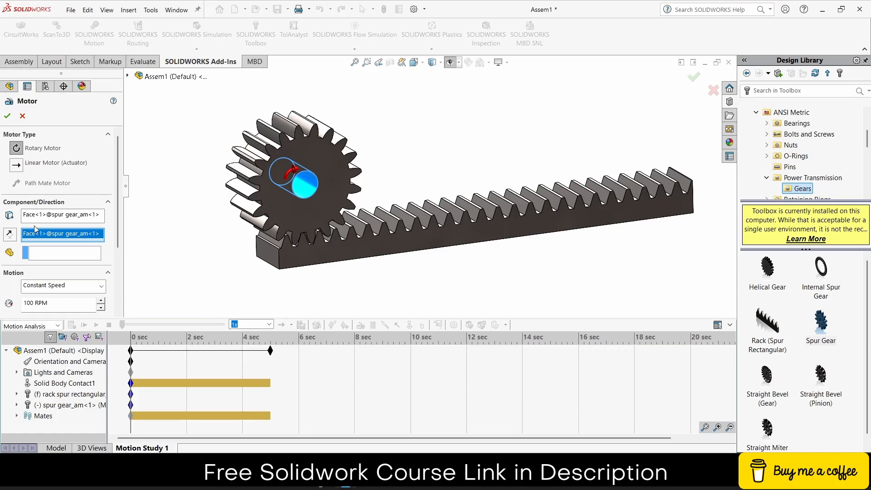
pyautogui.scroll(-3, 114, 224)
pyautogui.click(100, 206)
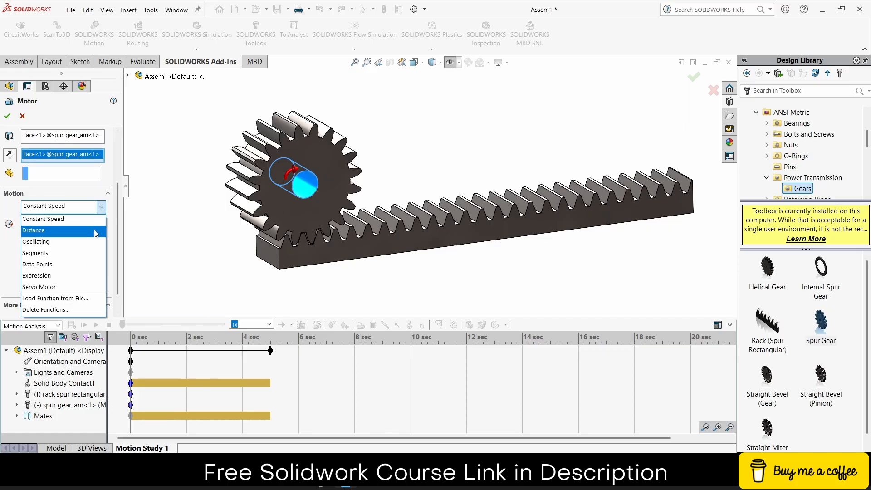
pyautogui.click(96, 231)
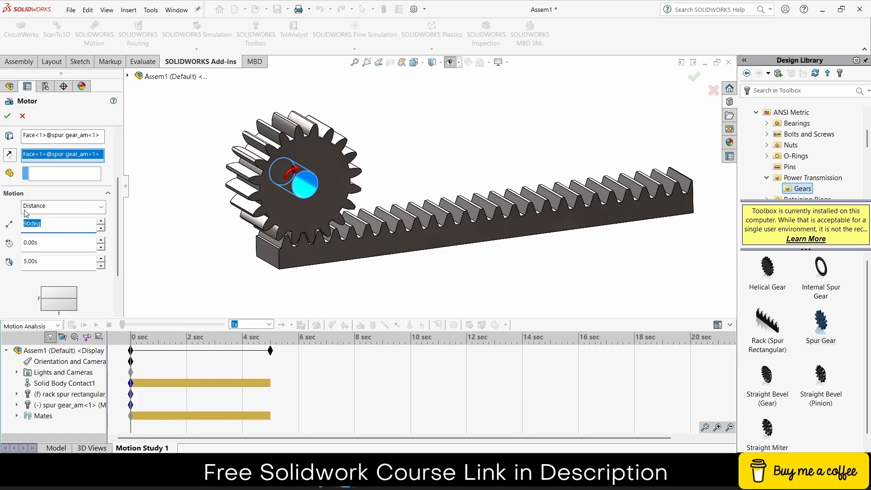
pyautogui.write('360')
pyautogui.click(7, 116)
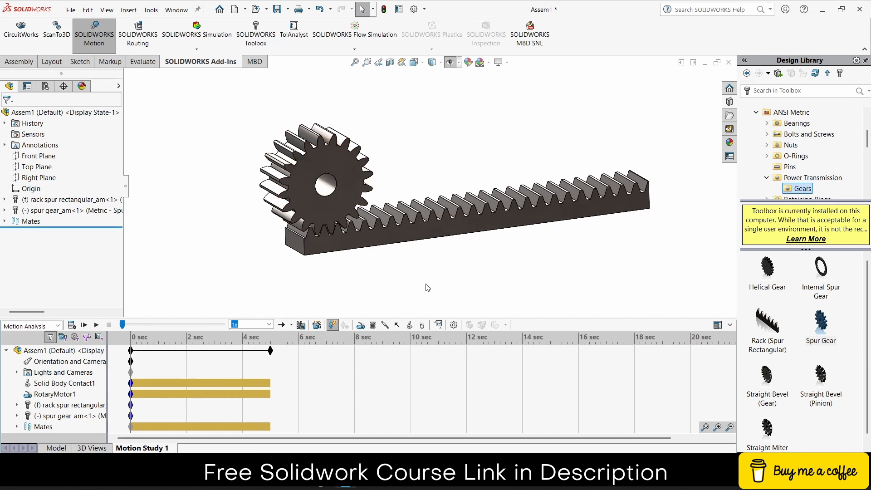
# - Calculate the motion study and extend its end time to 12 seconds
pyautogui.click(72, 325)
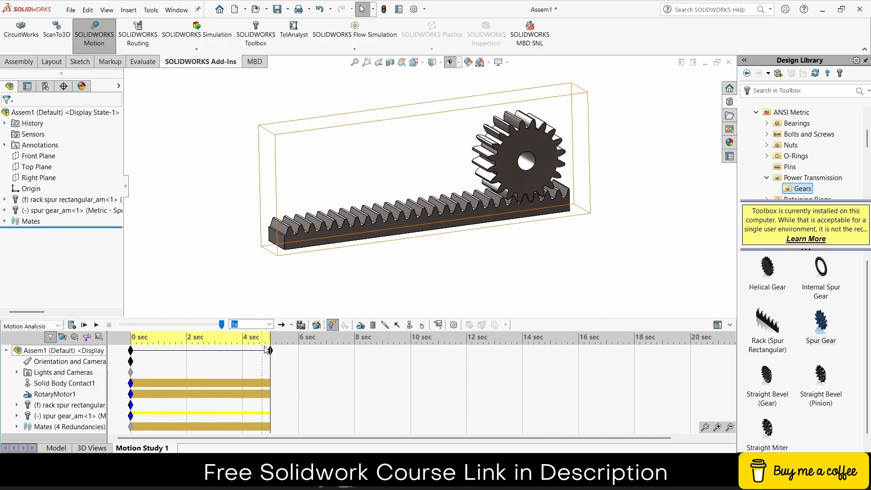
pyautogui.moveTo(271, 351); pyautogui.dragTo(393, 357)
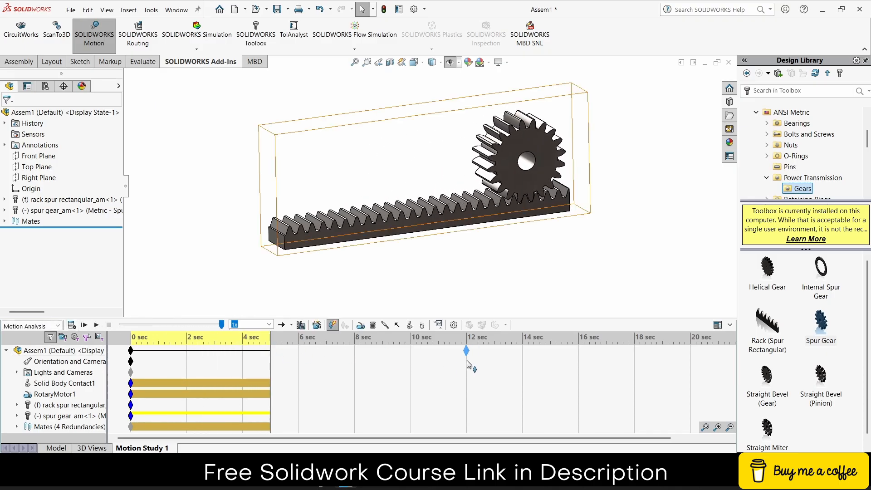
pyautogui.moveTo(469, 363); pyautogui.dragTo(468, 363)
pyautogui.moveTo(271, 337); pyautogui.dragTo(456, 339)
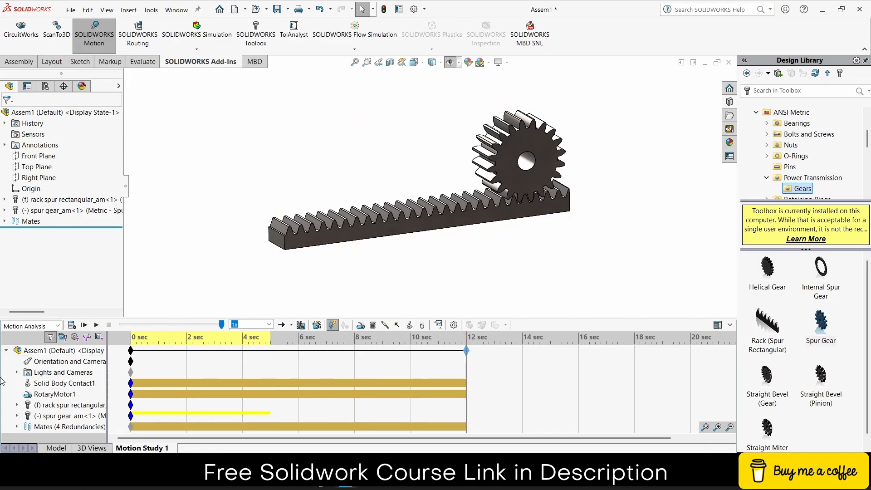
# - Edit the rotary motor's Distance motion duration and accept the change
pyautogui.rightClick(43, 393)
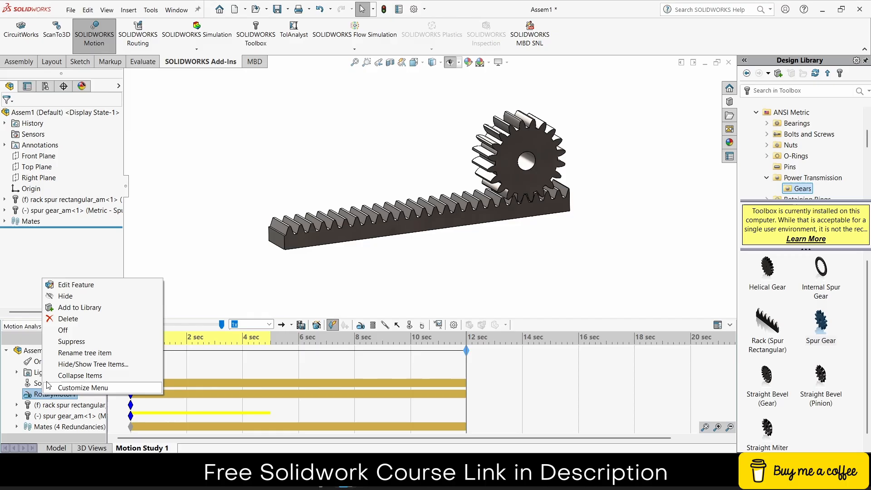
pyautogui.click(68, 284)
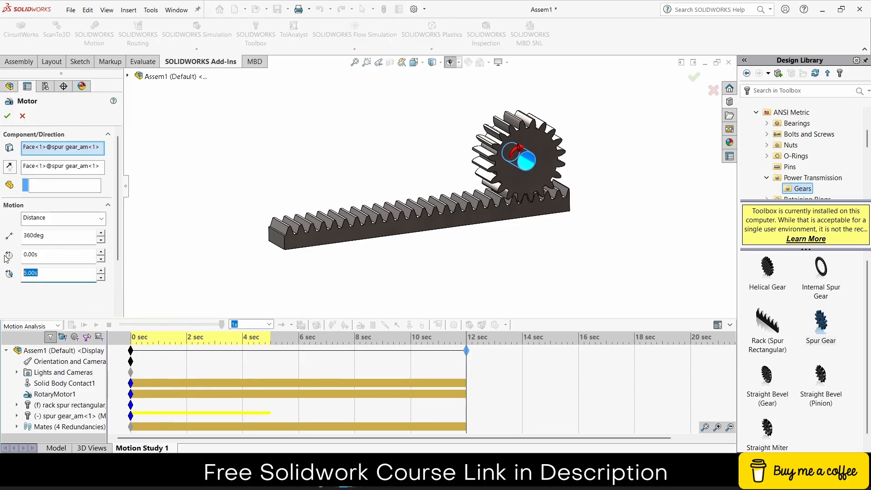
pyautogui.click(8, 117)
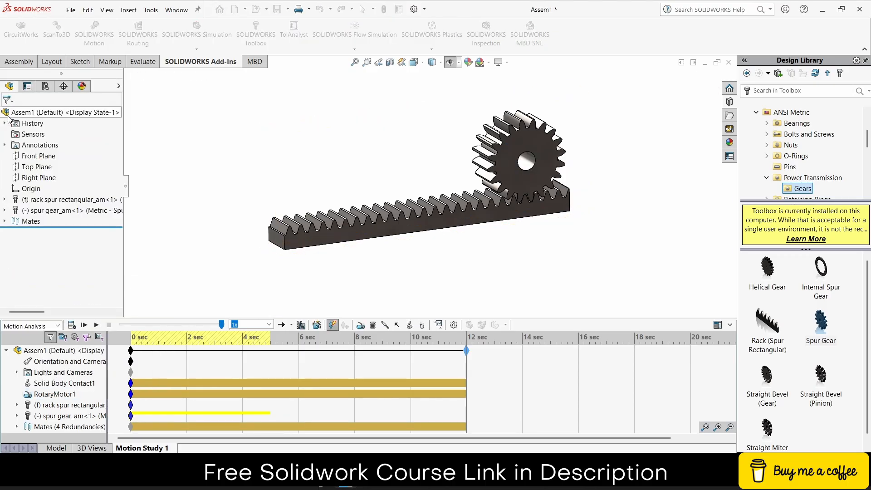
# - Change the Motion Analysis frames per second in the study properties and recalculate the study
pyautogui.click(453, 325)
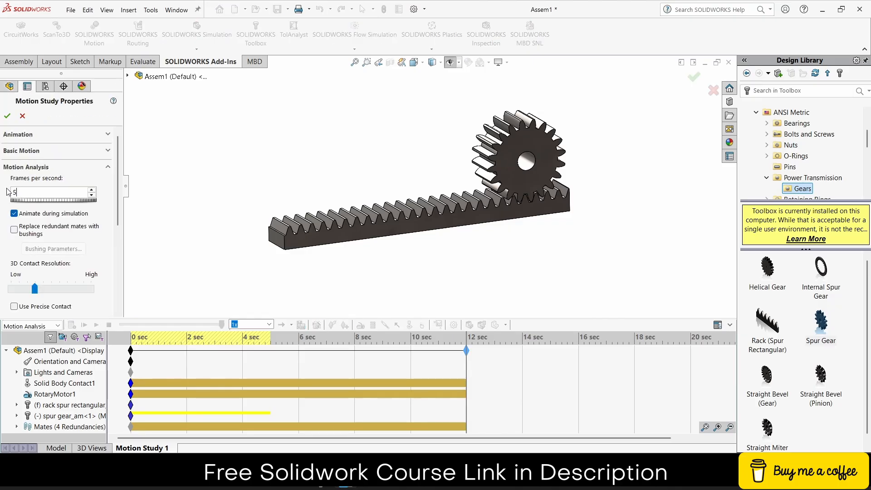
pyautogui.click(7, 116)
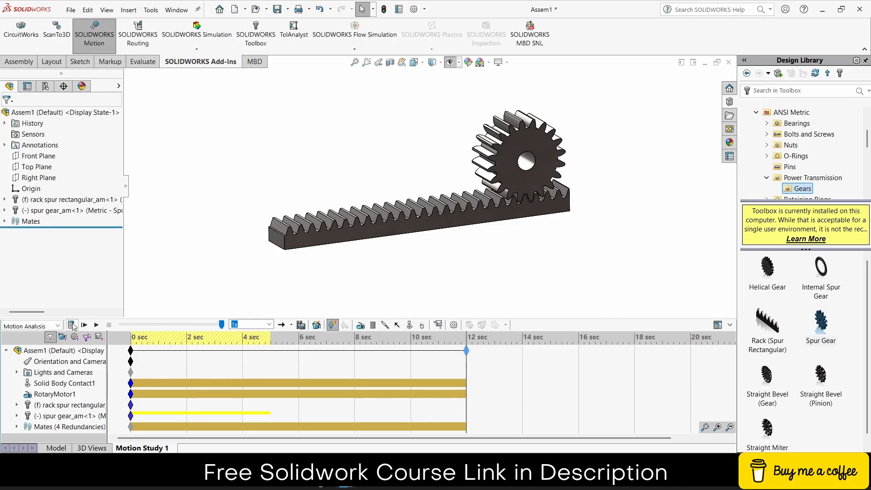
pyautogui.click(71, 325)
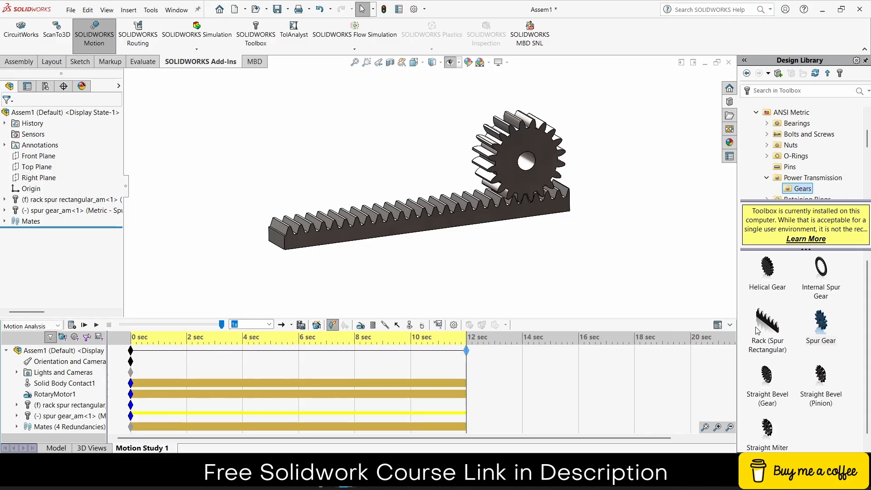
# - Collapse the motion study timeline and play back the simulation of the gear rolling along the rack
pyautogui.click(730, 325)
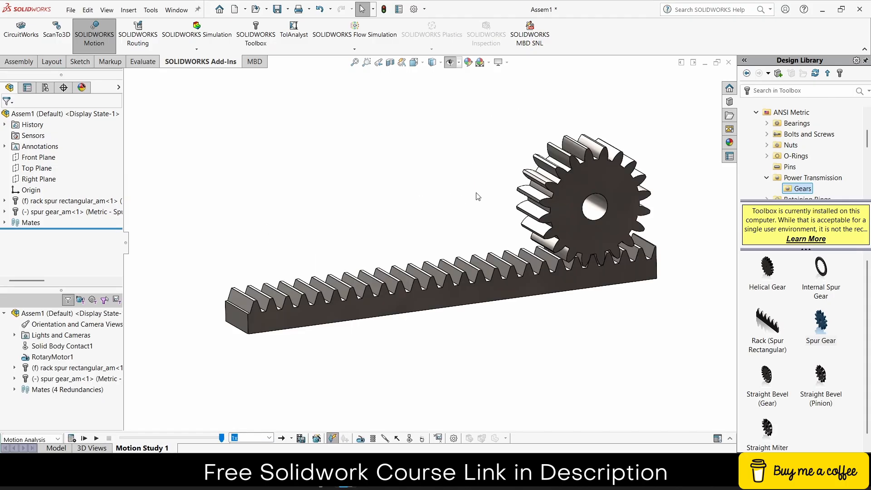
pyautogui.click(97, 438)
pyautogui.click(96, 437)
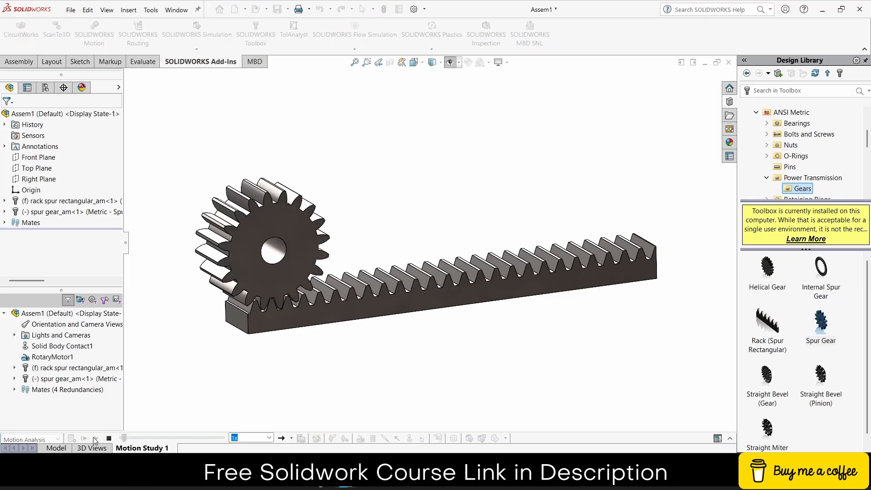